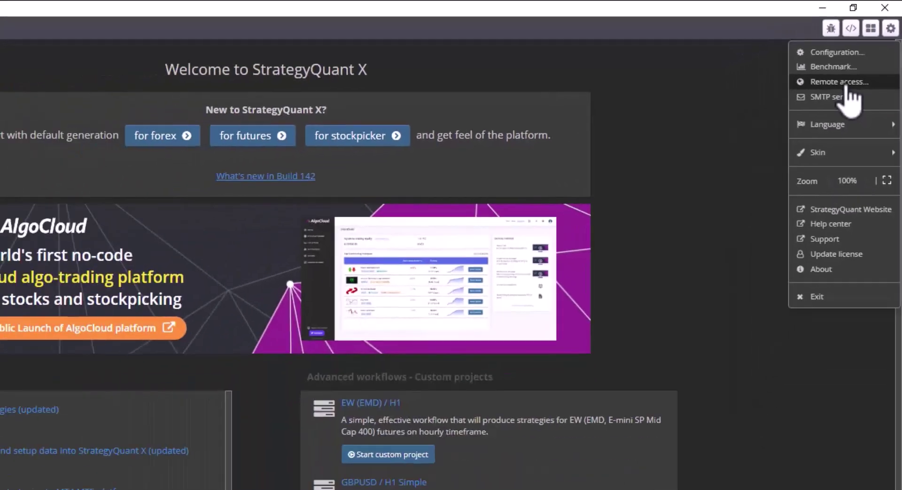
# Step: Enable StrategyQuant X remote access on port 8081 and save the setting
pyautogui.click(818, 129)
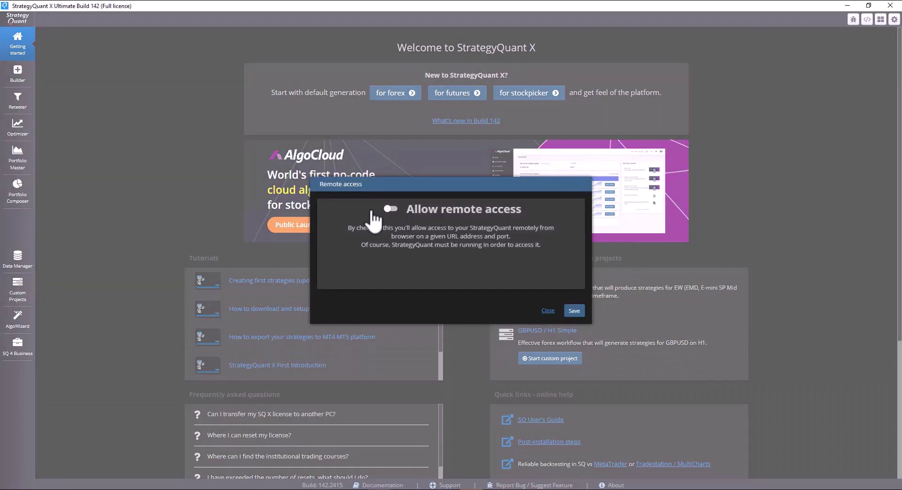
pyautogui.click(392, 209)
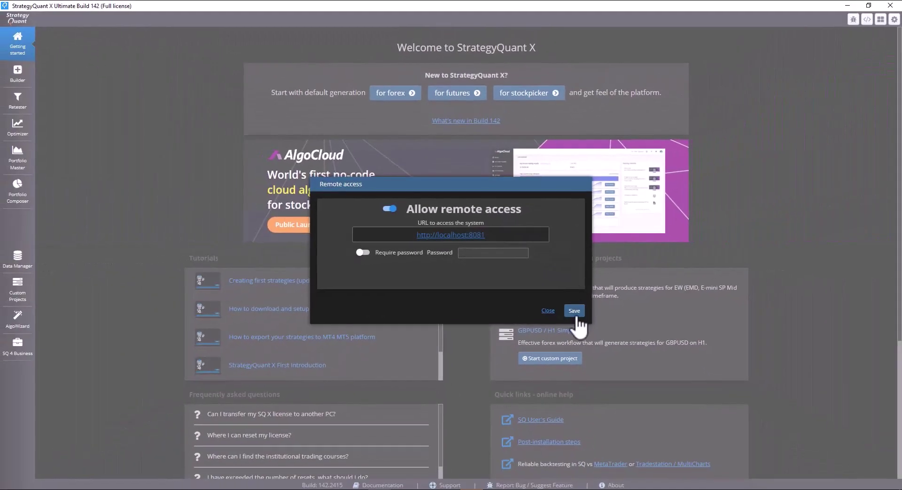
pyautogui.click(578, 311)
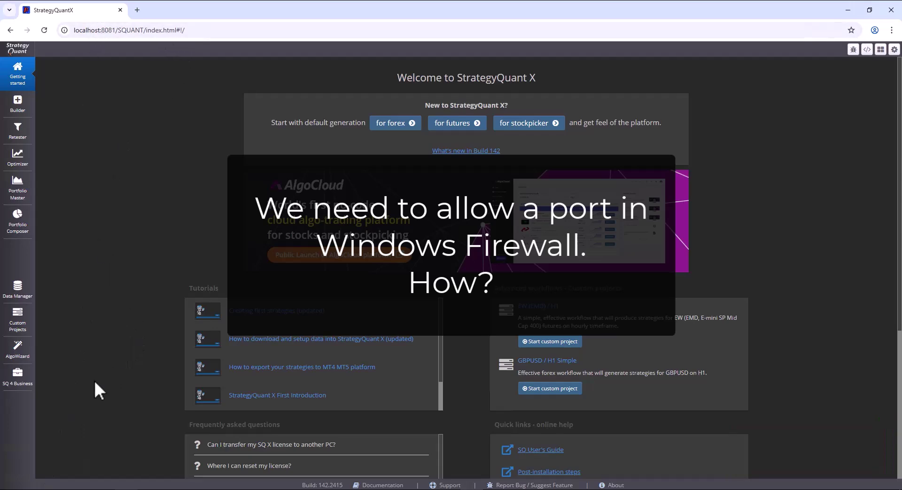
# Step: Open the Windows Start menu once the StrategyQuant web interface has loaded
pyautogui.click(11, 489)
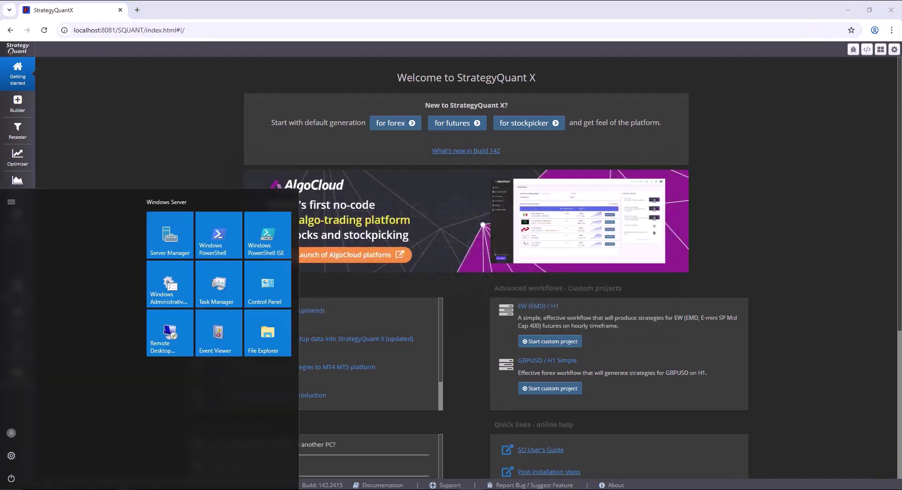
# Step: Go through System and Security to the Windows Firewall settings
pyautogui.press('Escape')
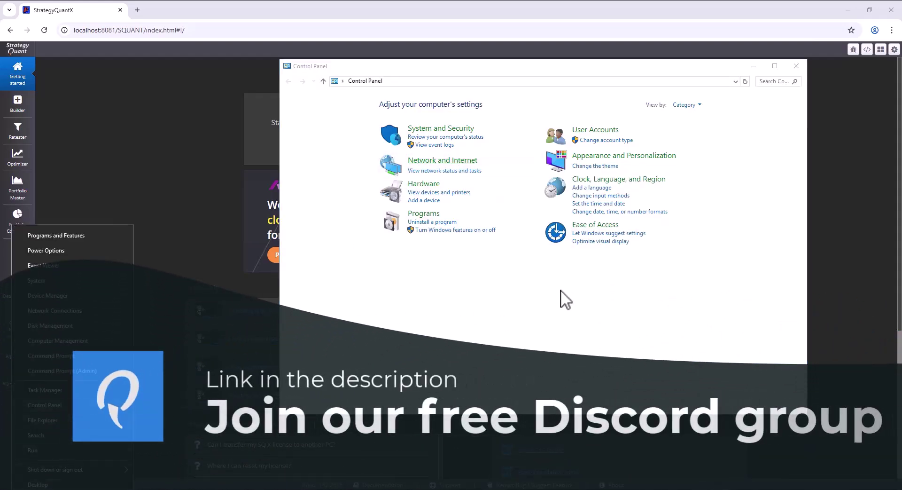
pyautogui.click(447, 129)
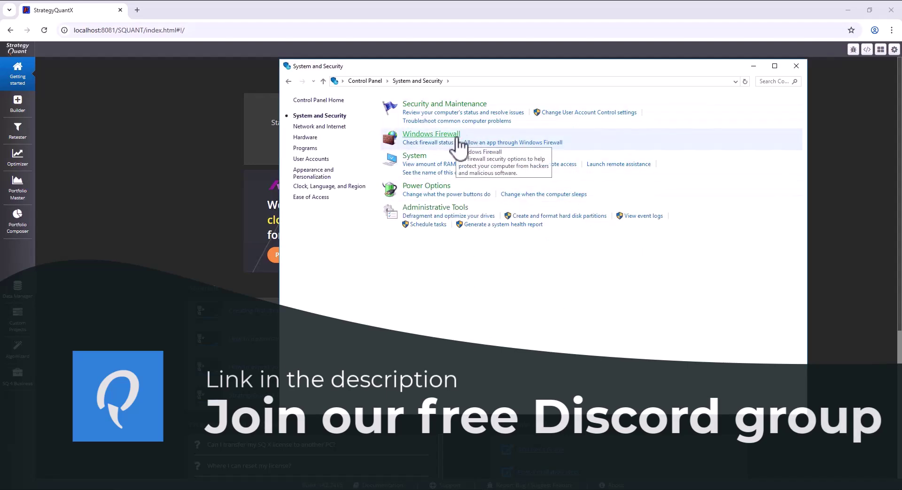
pyautogui.click(456, 136)
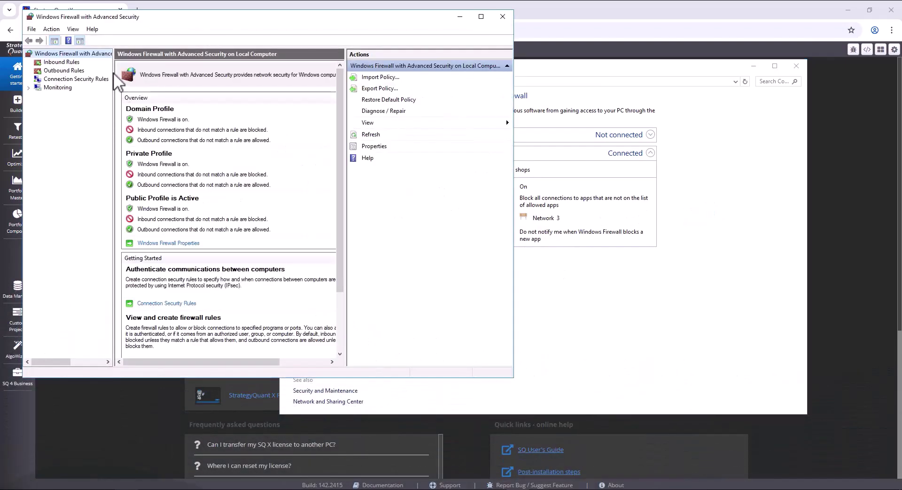
# Step: Start a new port-type rule from the Inbound Rules list
pyautogui.click(65, 63)
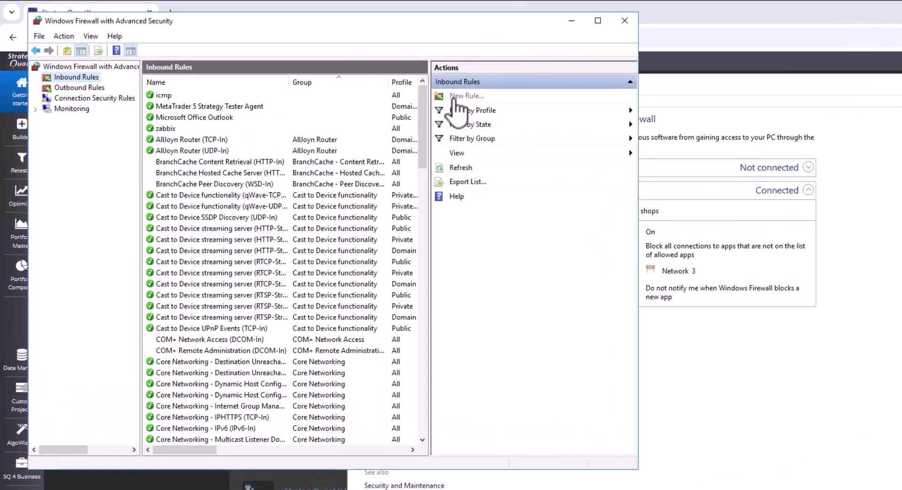
pyautogui.click(454, 97)
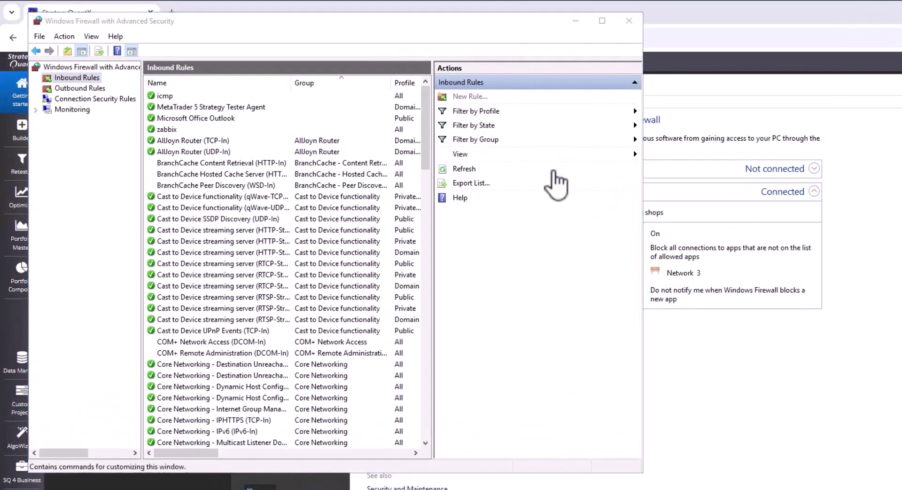
pyautogui.click(262, 255)
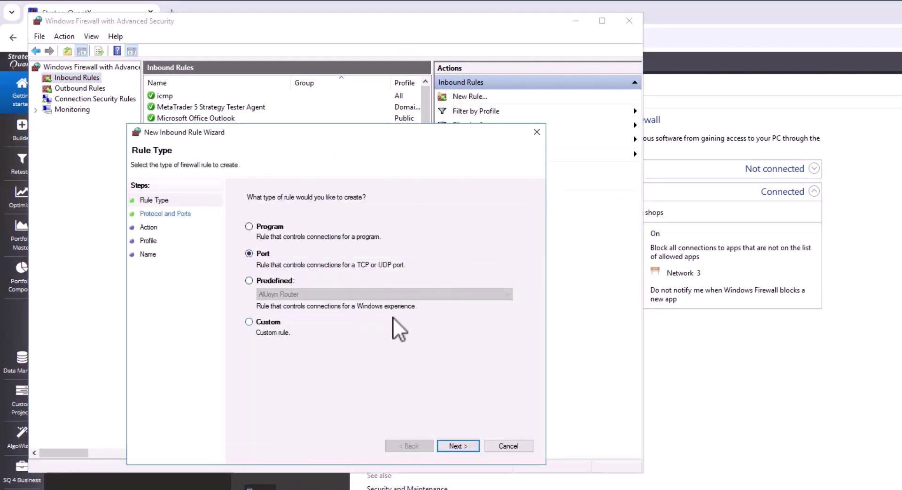
pyautogui.click(467, 445)
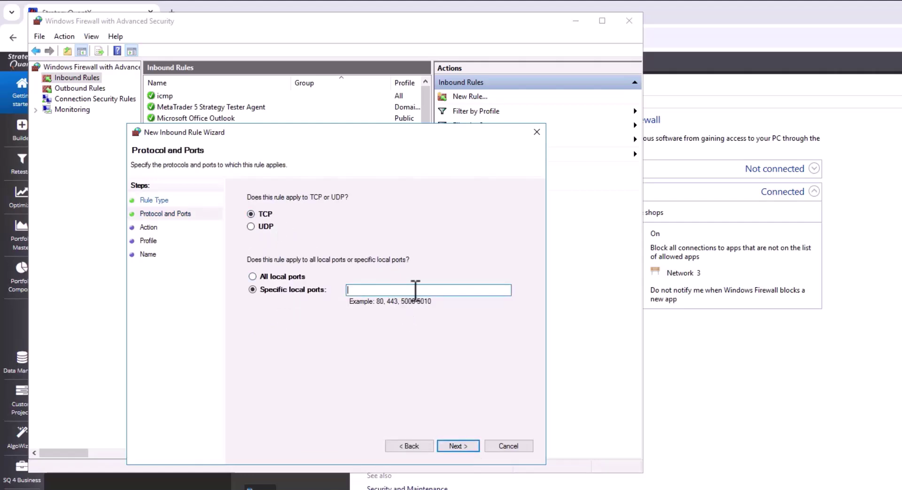
# Step: Set TCP port 8081, allow the connection on all profiles, and name the rule SQX
pyautogui.write('8080')
pyautogui.press('BackSpace')
pyautogui.write('1')
pyautogui.click(455, 445)
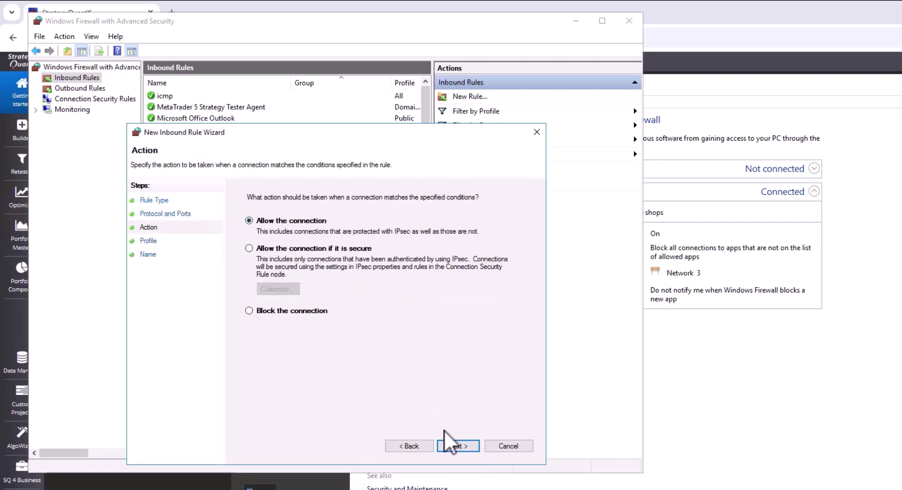
pyautogui.click(466, 445)
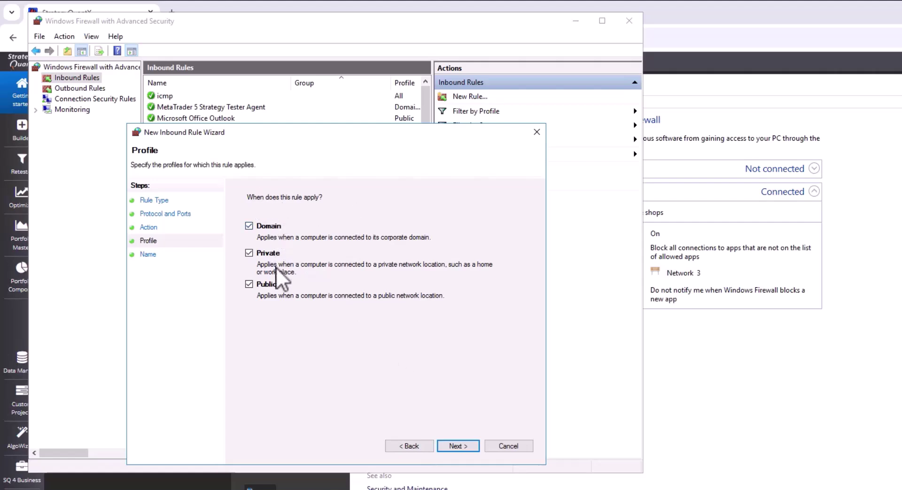
pyautogui.click(461, 444)
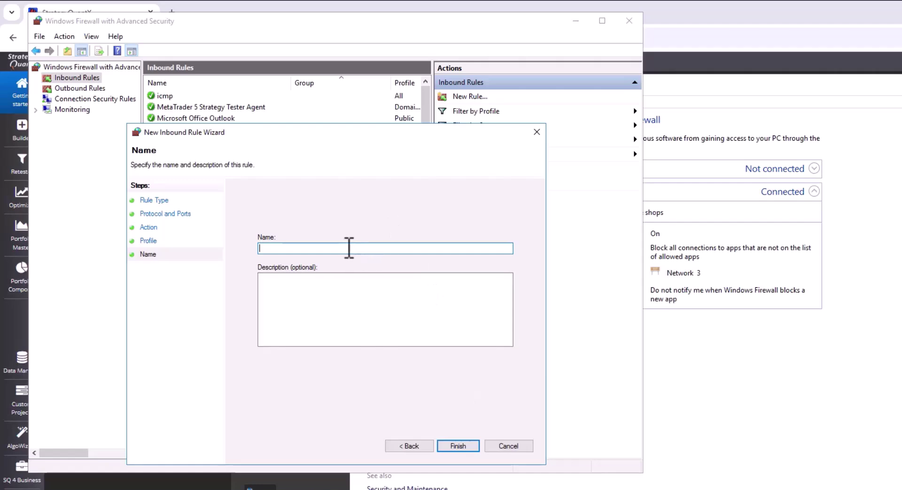
pyautogui.write('SQX')
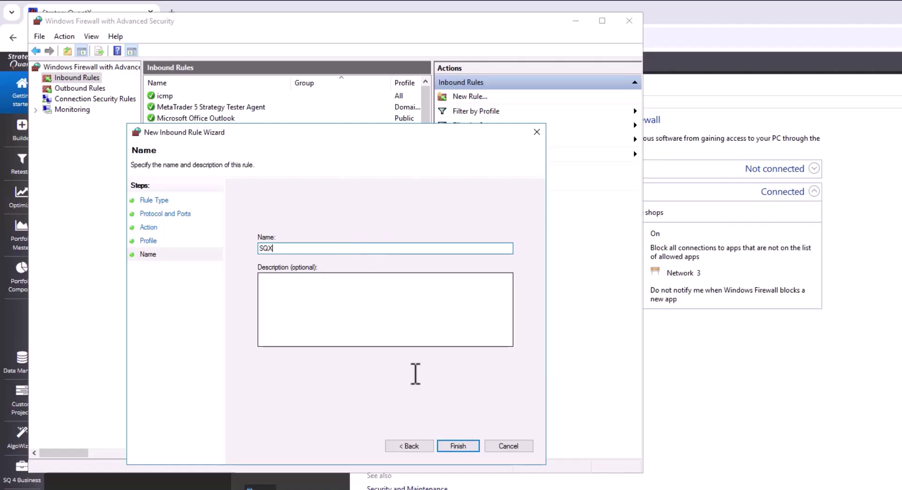
pyautogui.click(470, 444)
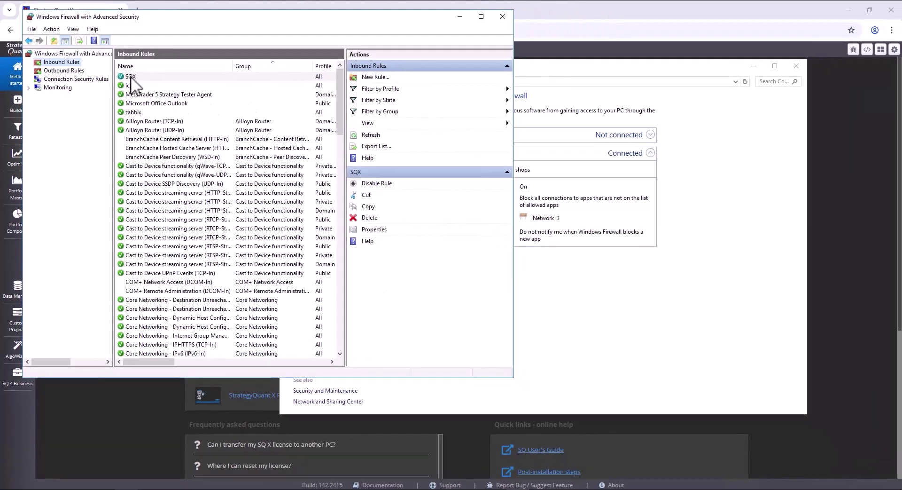
# Step: Review the SQX rule, then close the Advanced Security and Windows Firewall windows
pyautogui.click(137, 80)
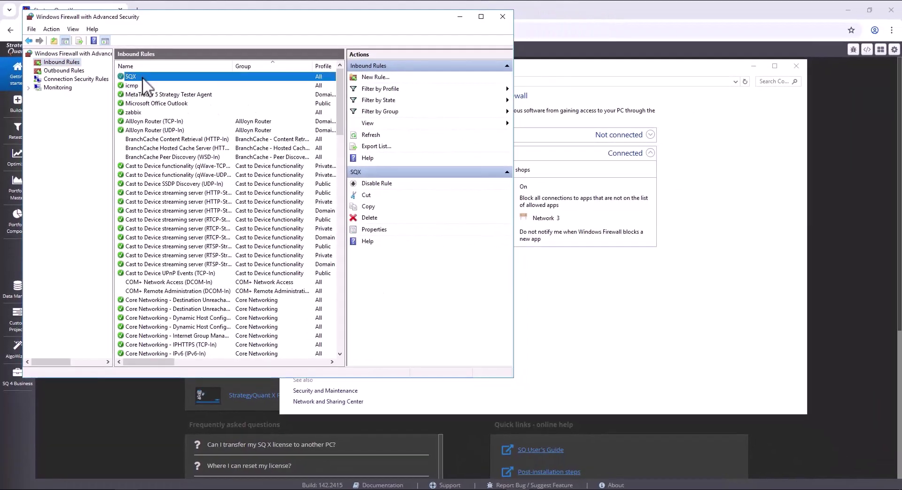
pyautogui.click(467, 16)
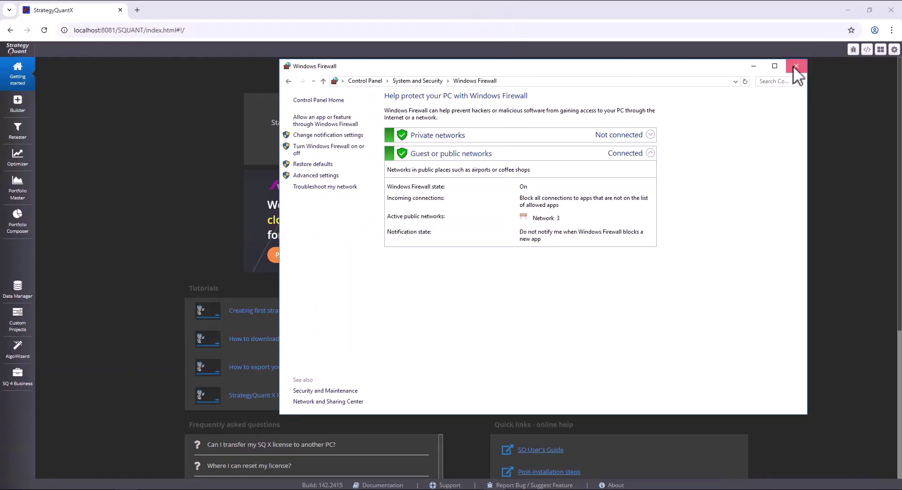
pyautogui.click(796, 66)
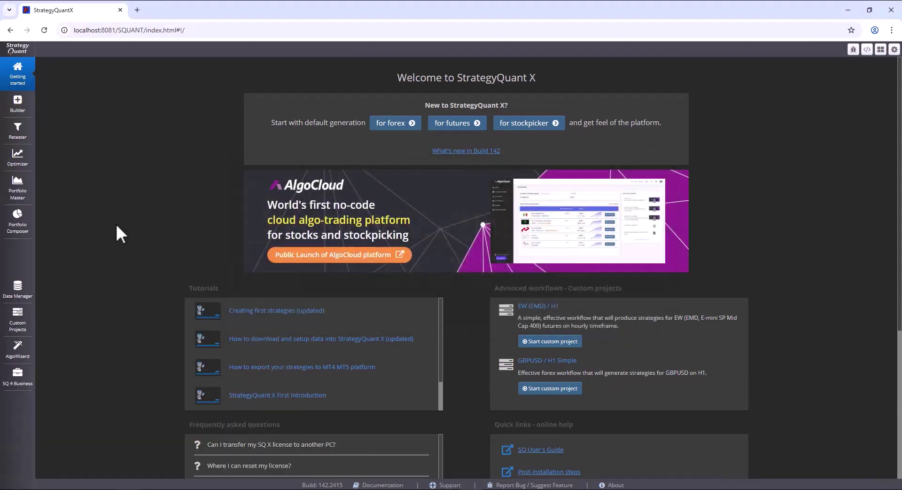
# Step: Reach the Ethernet adapter's status via Network and Sharing Center and show its details
pyautogui.rightClick(828, 487)
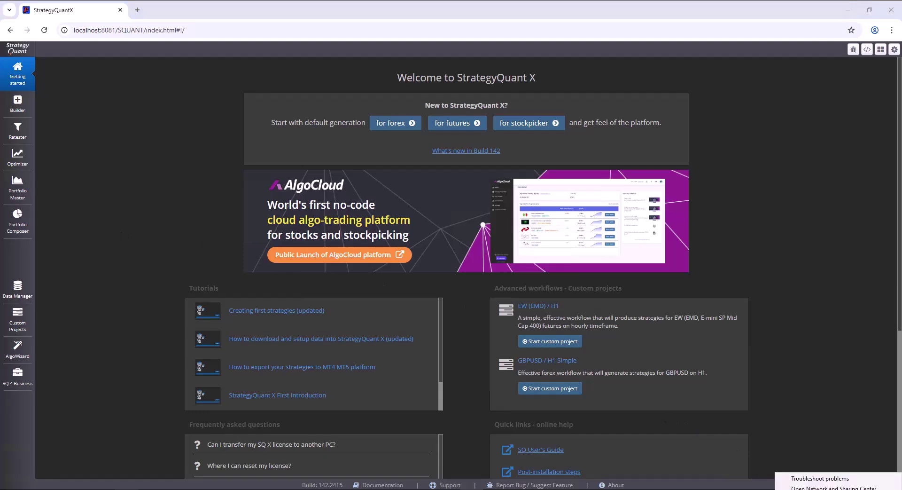
pyautogui.click(830, 487)
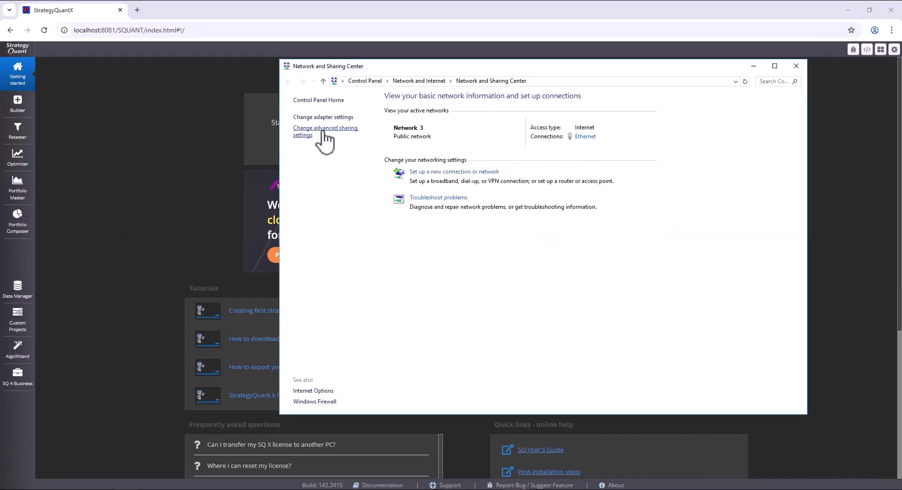
pyautogui.click(317, 117)
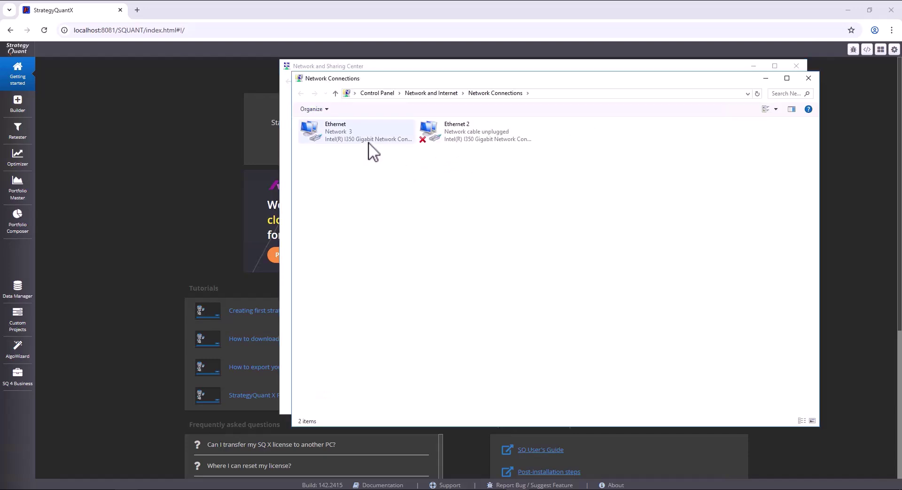
pyautogui.rightClick(363, 137)
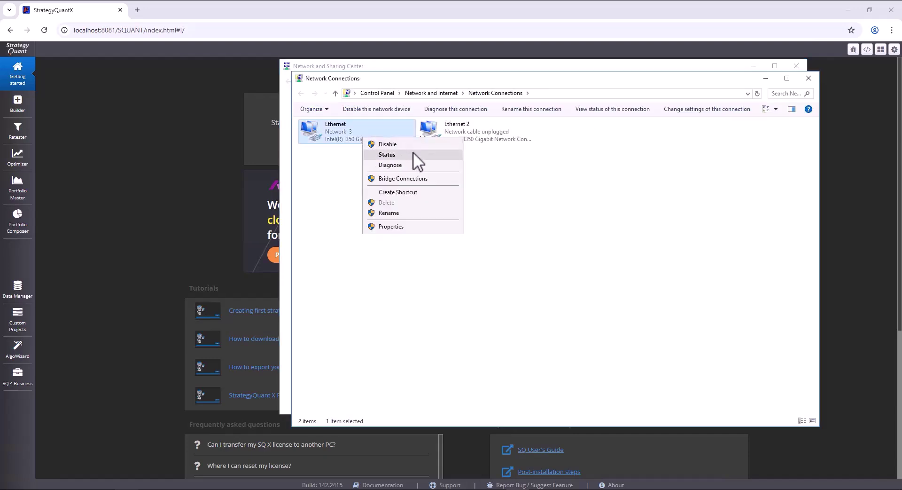
pyautogui.click(413, 154)
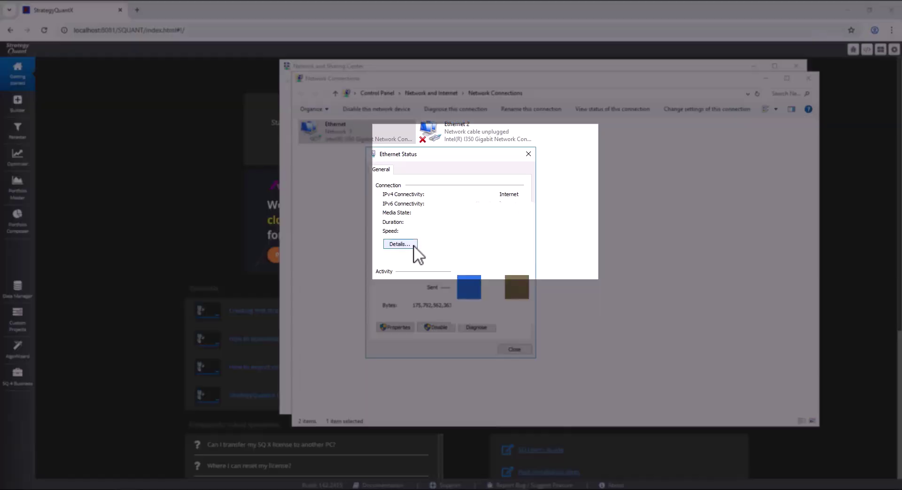
pyautogui.click(401, 244)
# Step: Select the IPv4 Address entry in the Ethernet connection details
pyautogui.click(397, 237)
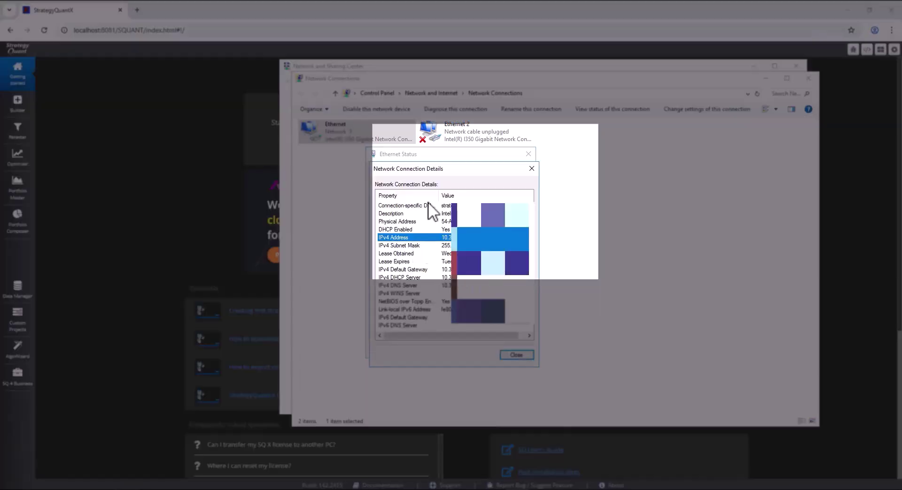